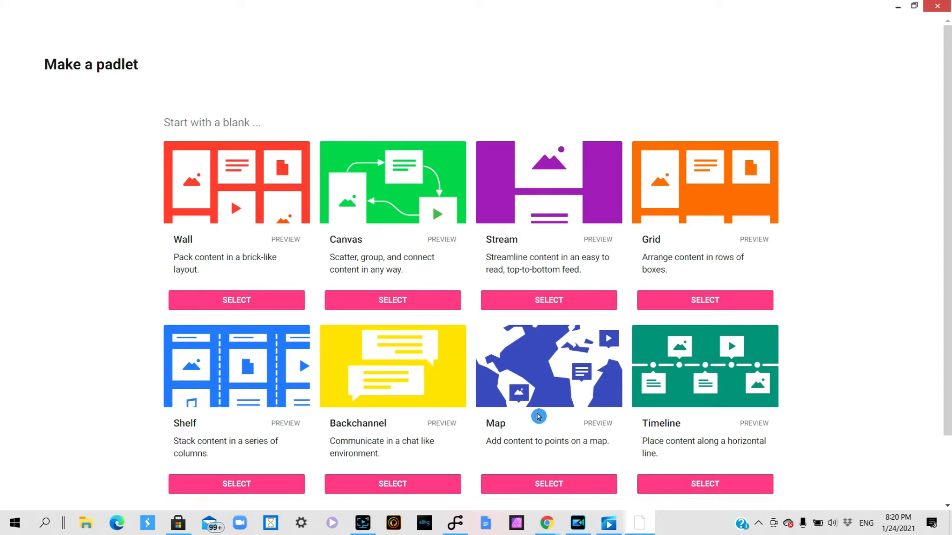
# Create a new blank padlet using the Wall layout.
pyautogui.scroll(-1, 536, 415)
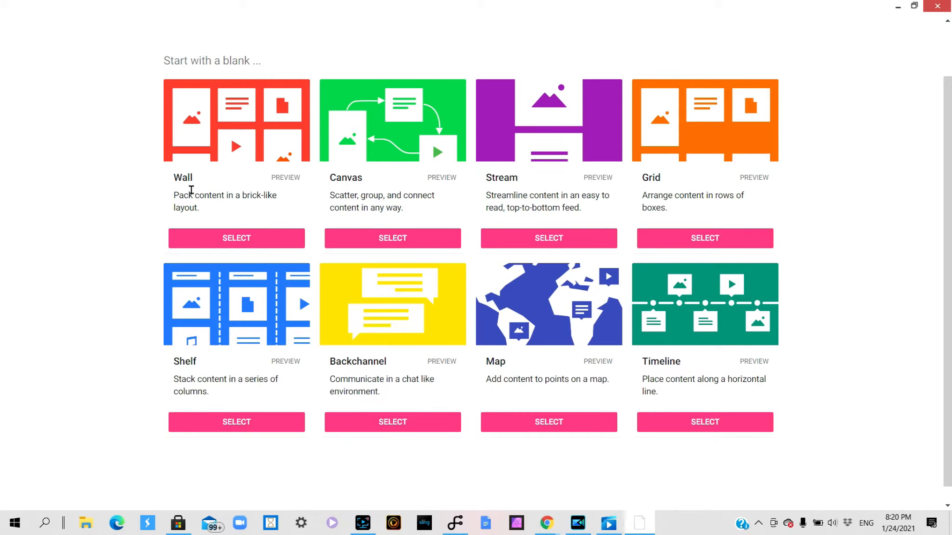
pyautogui.click(232, 238)
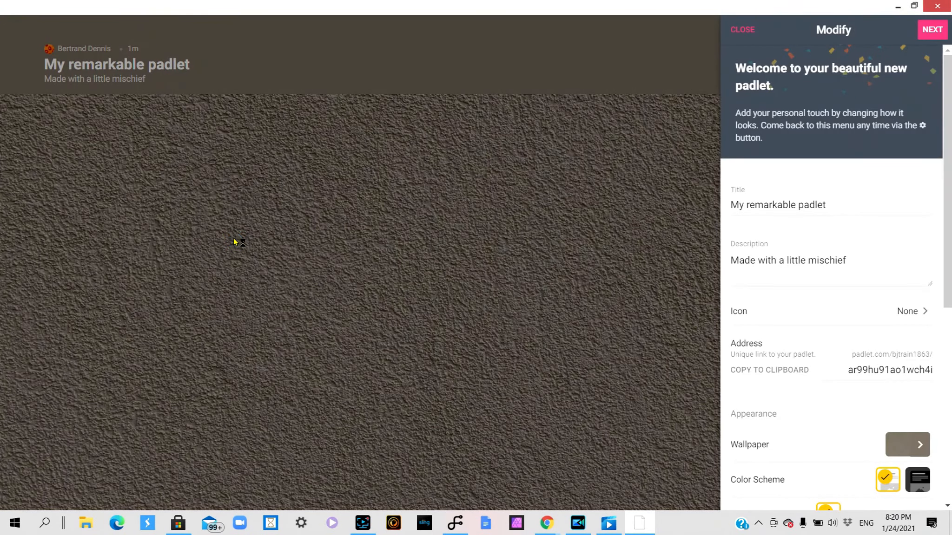
pyautogui.click(234, 241)
# Replace the padlet's default title with "Bertrand Tech Man Pad".
pyautogui.click(833, 251)
pyautogui.scroll(-2, 810, 256)
pyautogui.scroll(-2, 810, 256)
pyautogui.scroll(4, 809, 316)
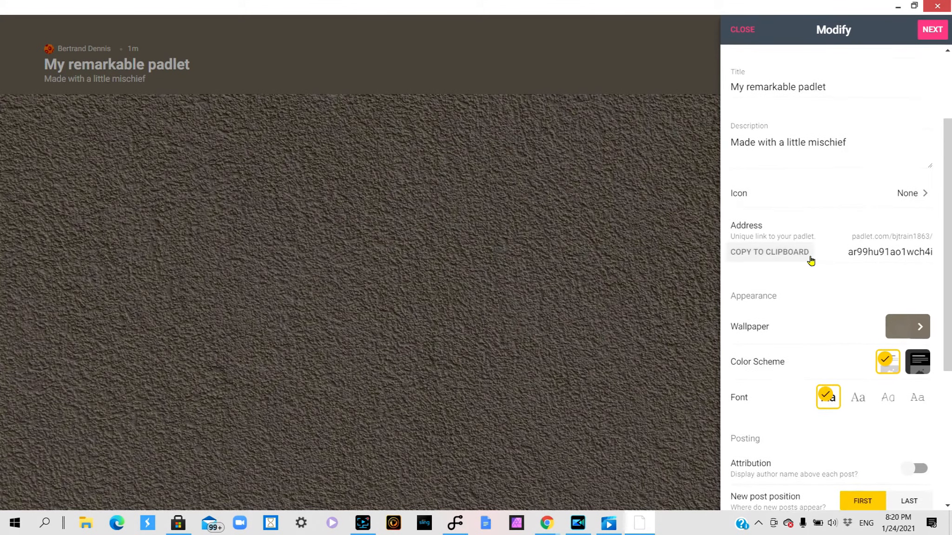
pyautogui.click(837, 204)
pyautogui.moveTo(836, 204); pyautogui.dragTo(718, 206)
pyautogui.write('Bertrand Tech Man Pad')
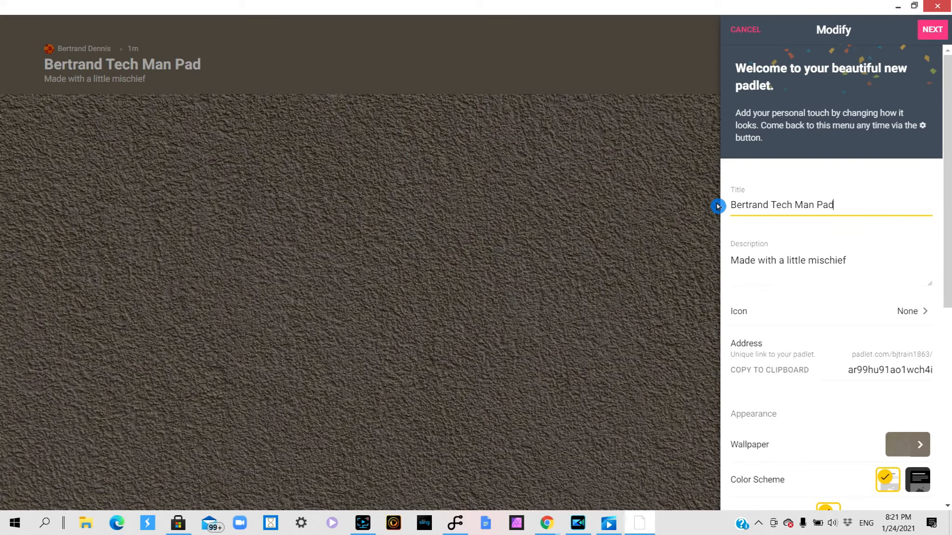
# Replace the padlet's default description with "Techifying your mind".
pyautogui.moveTo(855, 263); pyautogui.dragTo(665, 259)
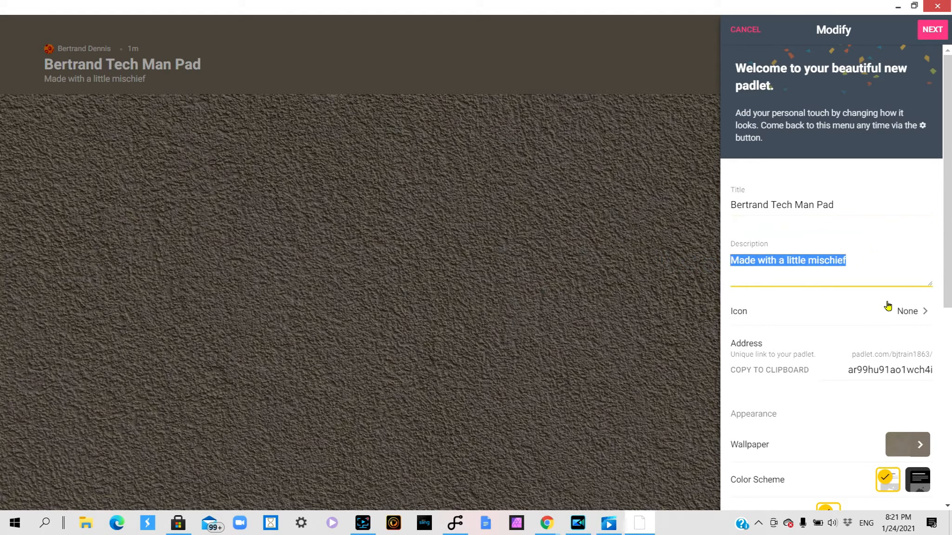
pyautogui.write('T')
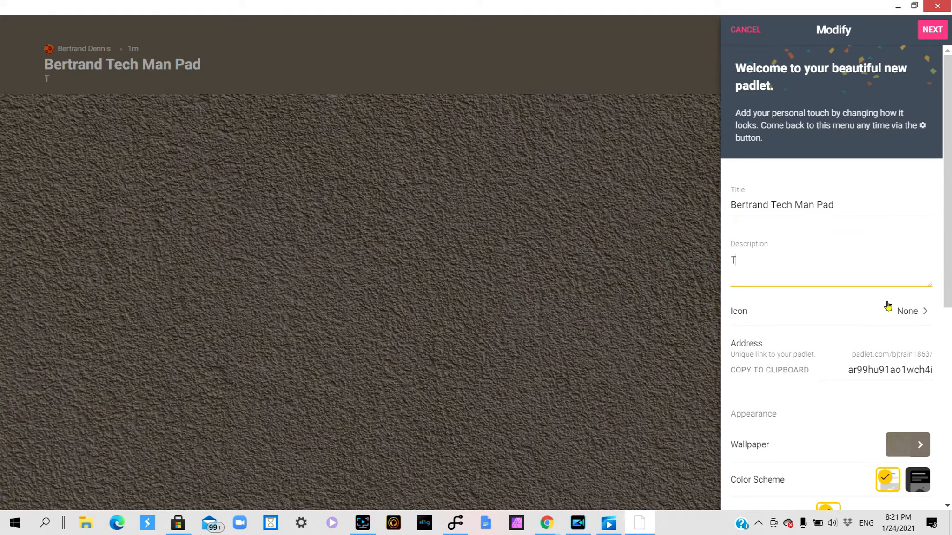
pyautogui.write('echin\\')
pyautogui.press('BackSpace')
pyautogui.press('BackSpace')
pyautogui.write('fying')
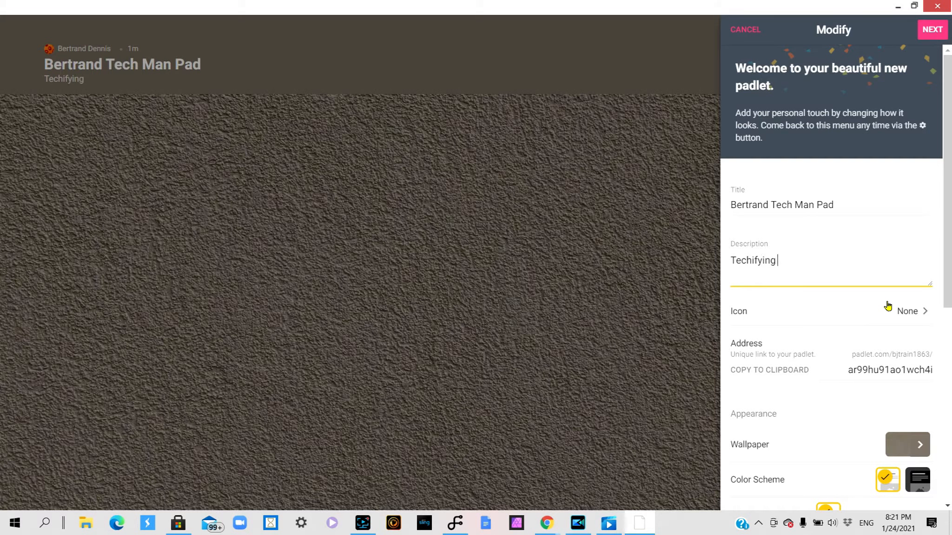
pyautogui.write(' your mind')
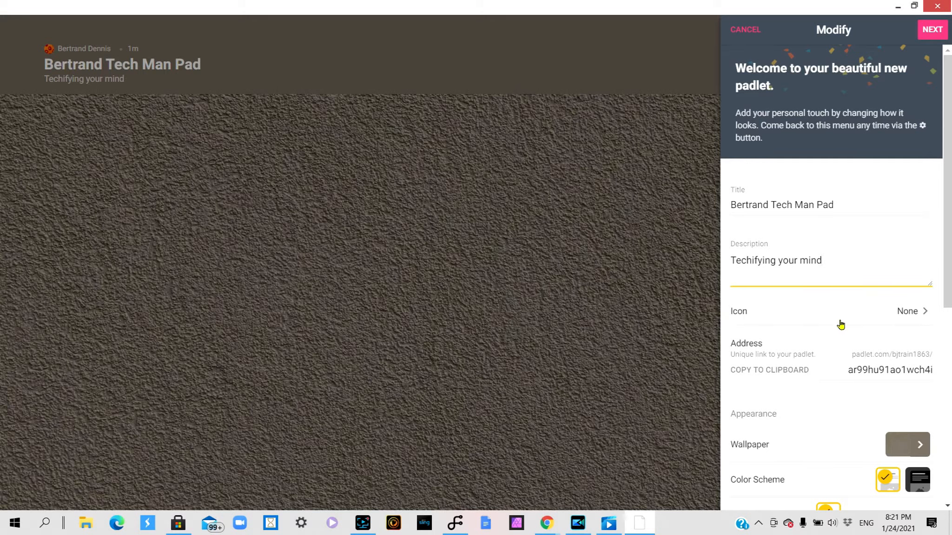
# Browse the emoji categories offered as padlet icons and return to the padlet settings without choosing one.
pyautogui.click(926, 315)
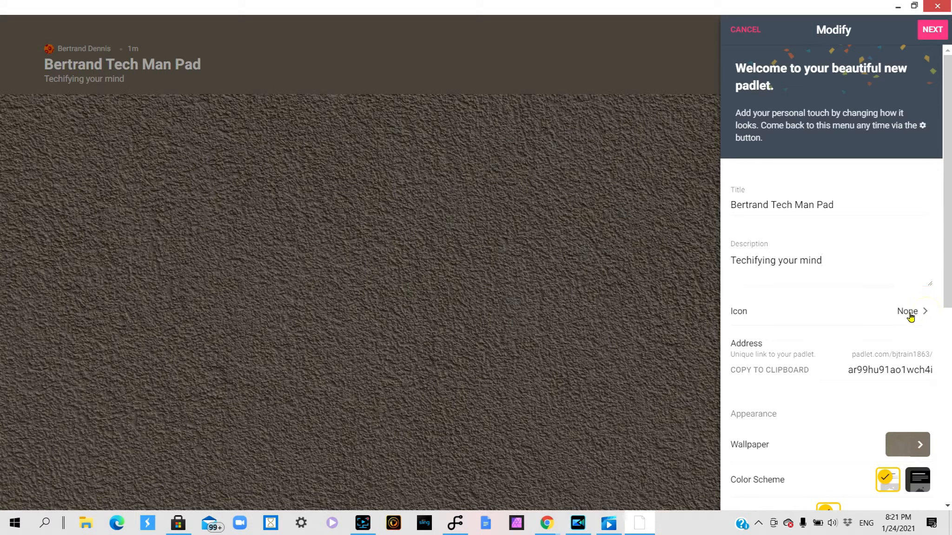
pyautogui.click(912, 314)
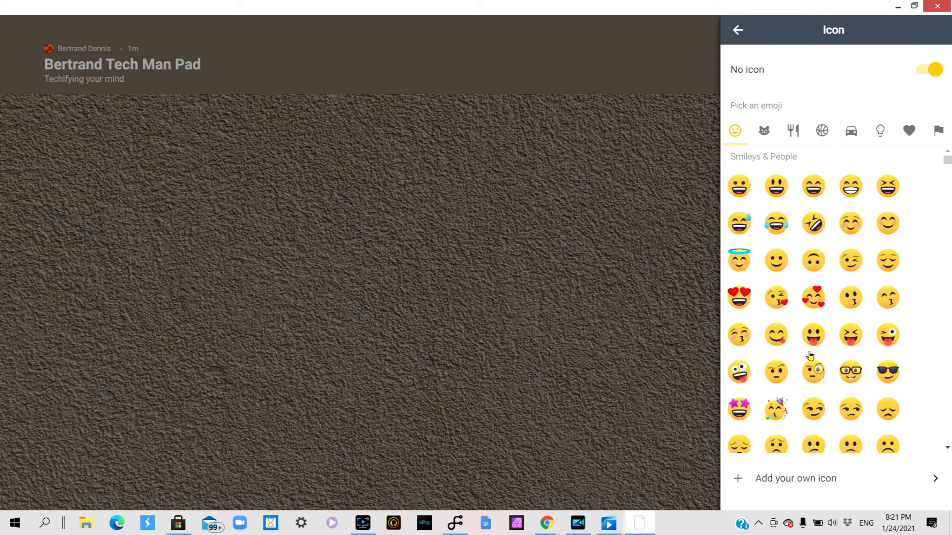
pyautogui.scroll(-1, 808, 334)
pyautogui.scroll(-5, 807, 334)
pyautogui.scroll(6, 767, 195)
pyautogui.click(768, 143)
pyautogui.click(794, 140)
pyautogui.click(738, 30)
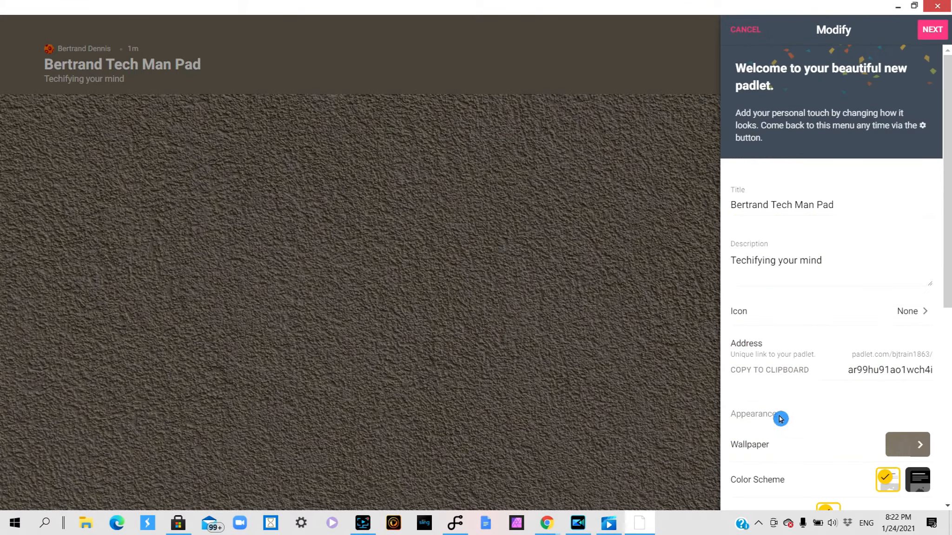
# Copy the padlet's unique address to the clipboard.
pyautogui.click(770, 385)
pyautogui.click(763, 387)
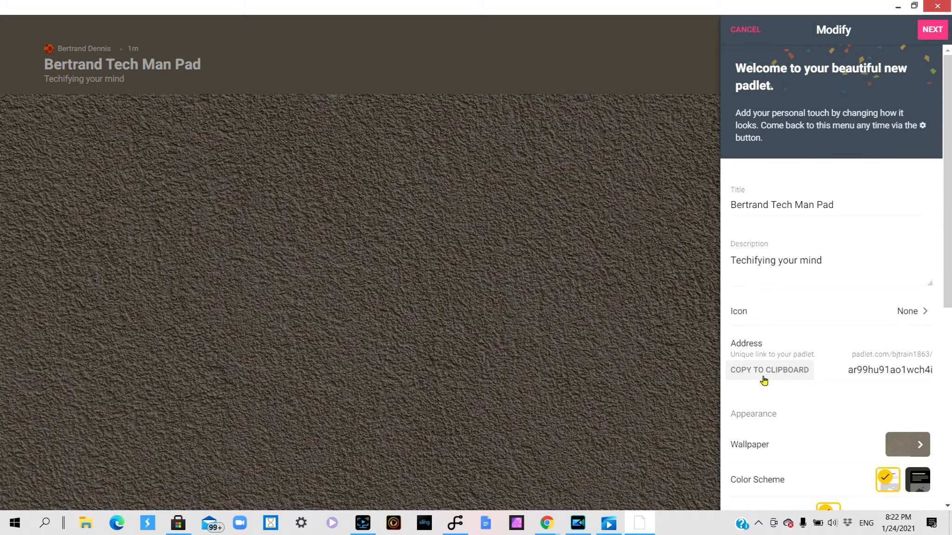
pyautogui.click(764, 380)
# Look through the solid colour and gradient wallpapers available for the padlet.
pyautogui.scroll(-1, 764, 380)
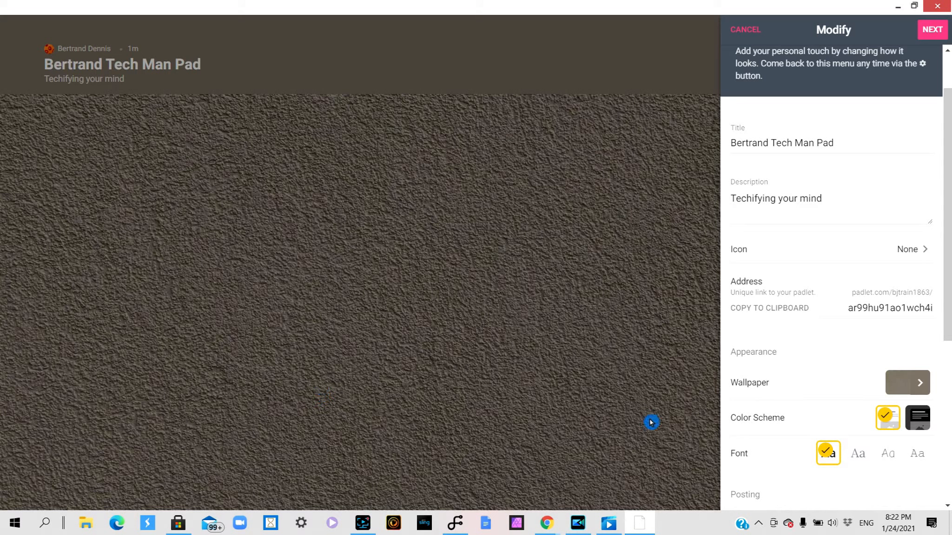
pyautogui.click(920, 384)
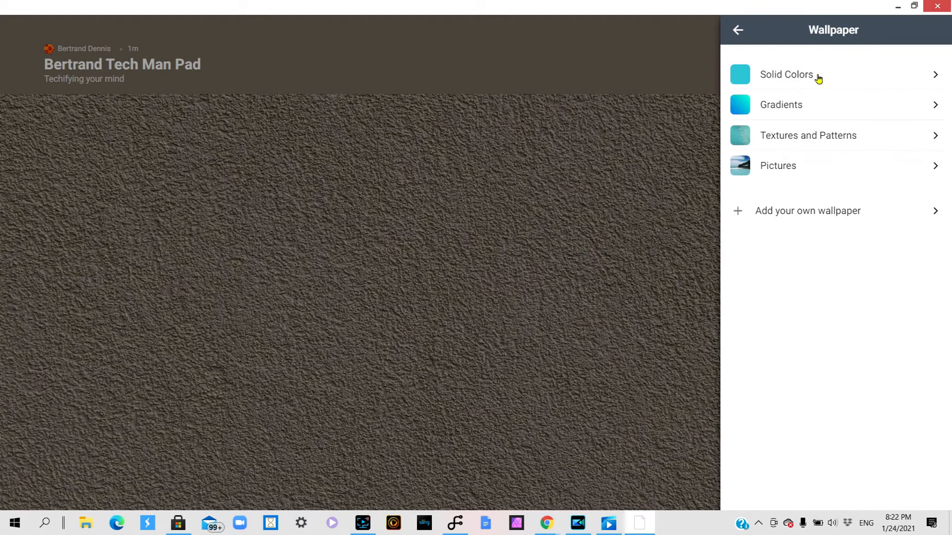
pyautogui.click(841, 79)
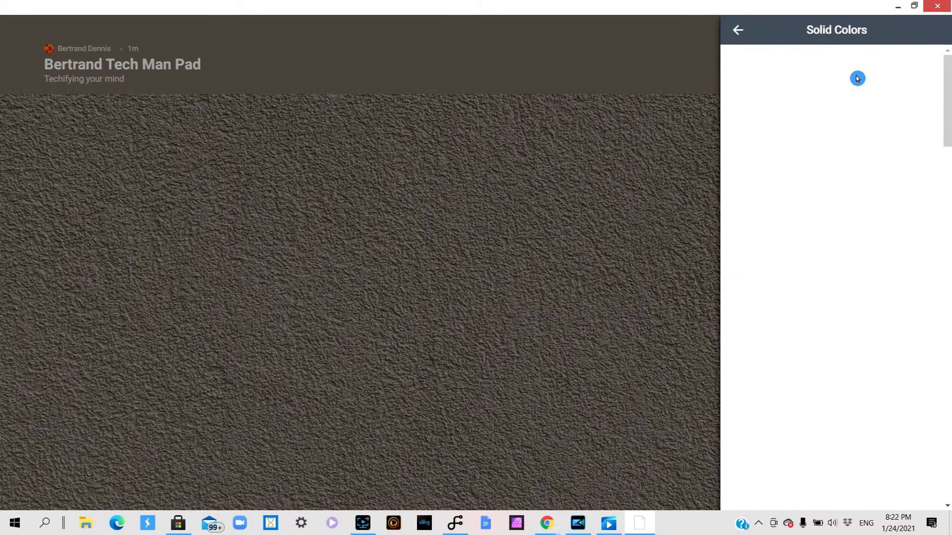
pyautogui.scroll(-15, 804, 106)
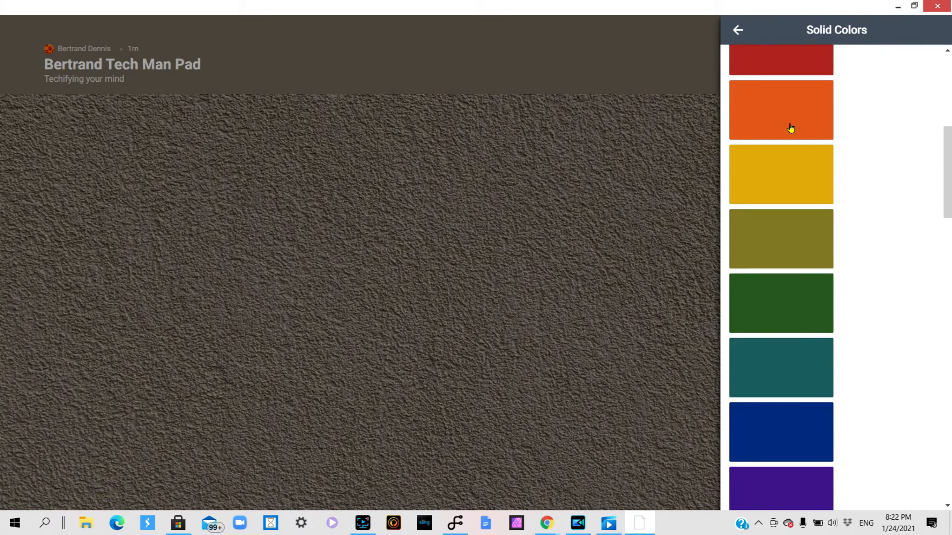
pyautogui.scroll(15, 790, 132)
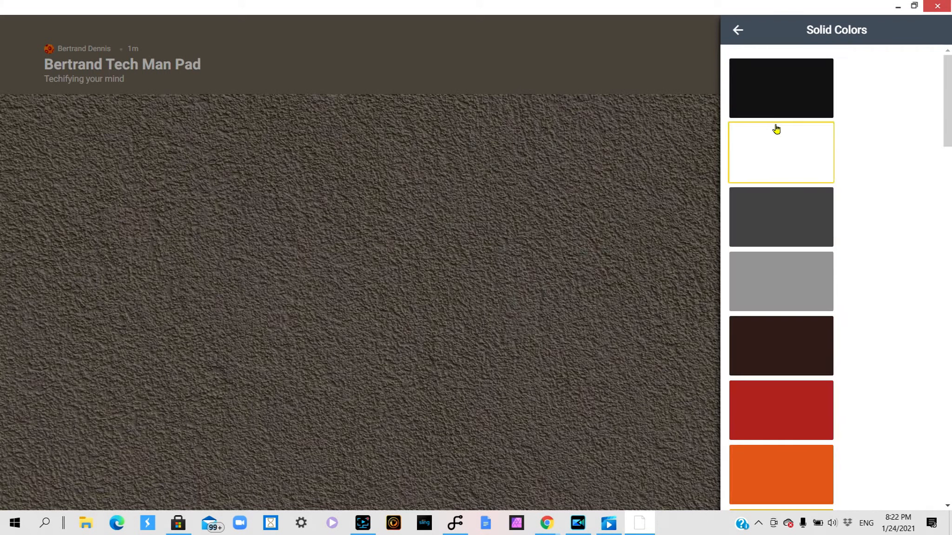
pyautogui.click(738, 31)
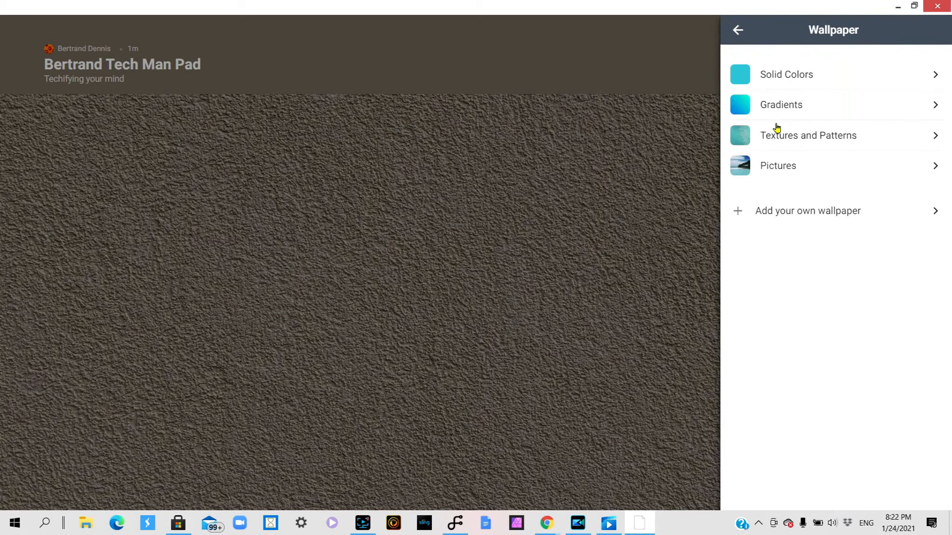
pyautogui.click(935, 105)
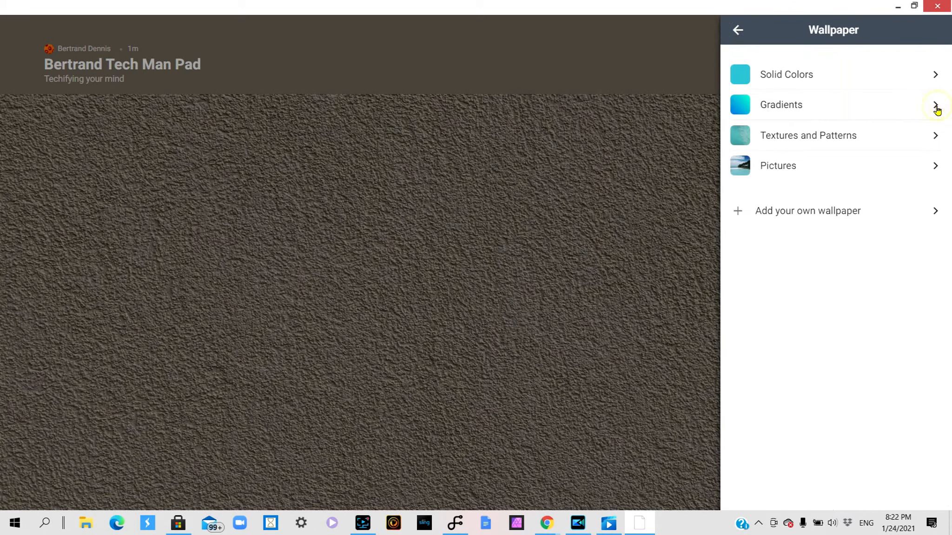
pyautogui.scroll(-8, 802, 156)
pyautogui.scroll(8, 803, 158)
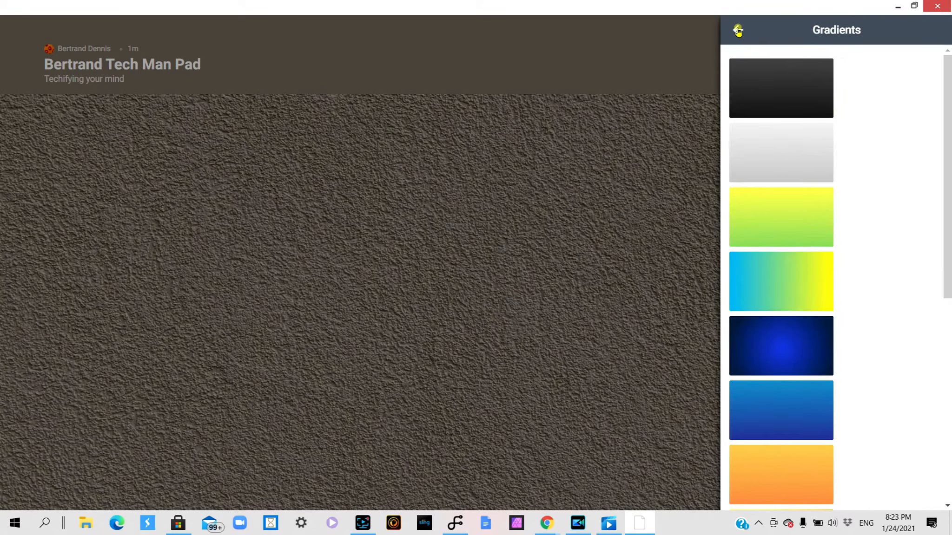
pyautogui.click(738, 30)
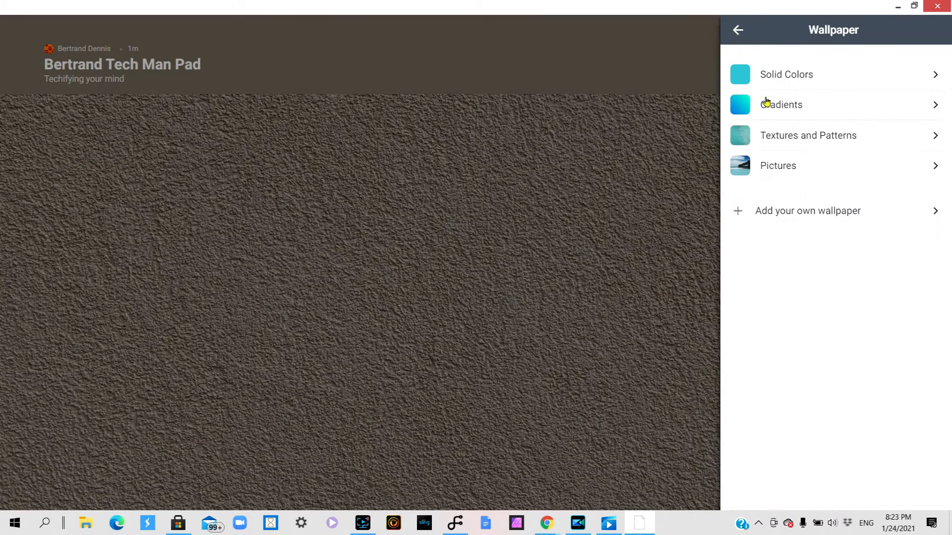
# Examine the wallpaper choices in the Textures and Patterns and Pictures collections.
pyautogui.click(920, 141)
pyautogui.scroll(-8, 818, 134)
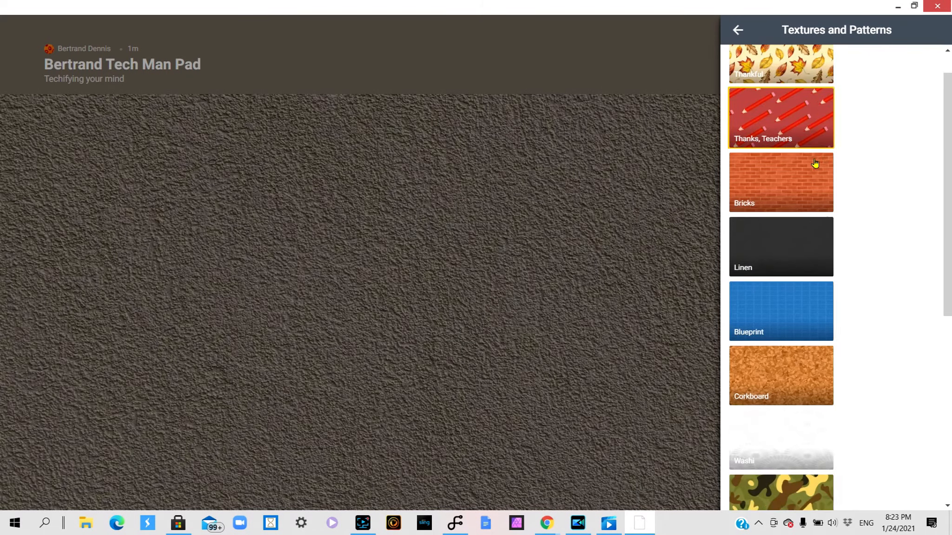
pyautogui.scroll(8, 813, 165)
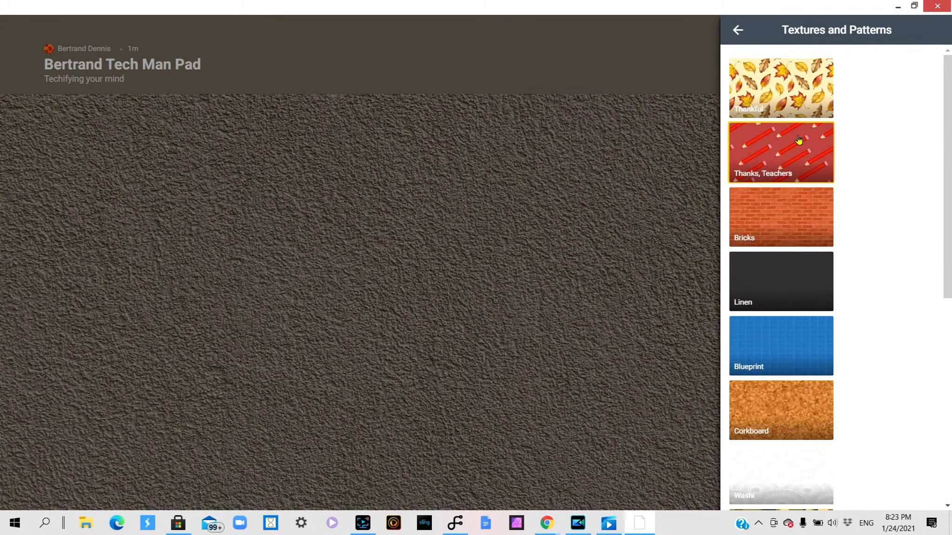
pyautogui.click(738, 30)
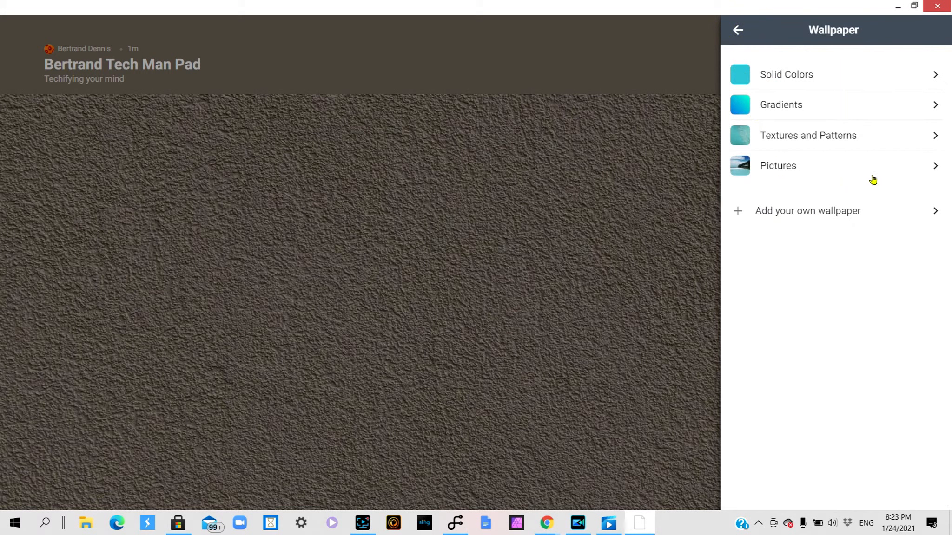
pyautogui.click(928, 170)
pyautogui.scroll(-5, 830, 167)
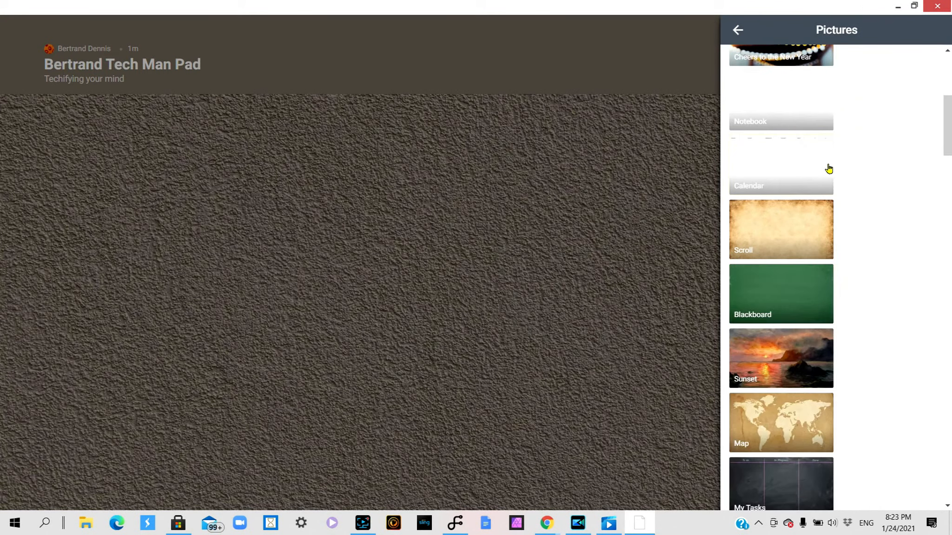
pyautogui.scroll(-9, 829, 171)
pyautogui.scroll(10, 829, 172)
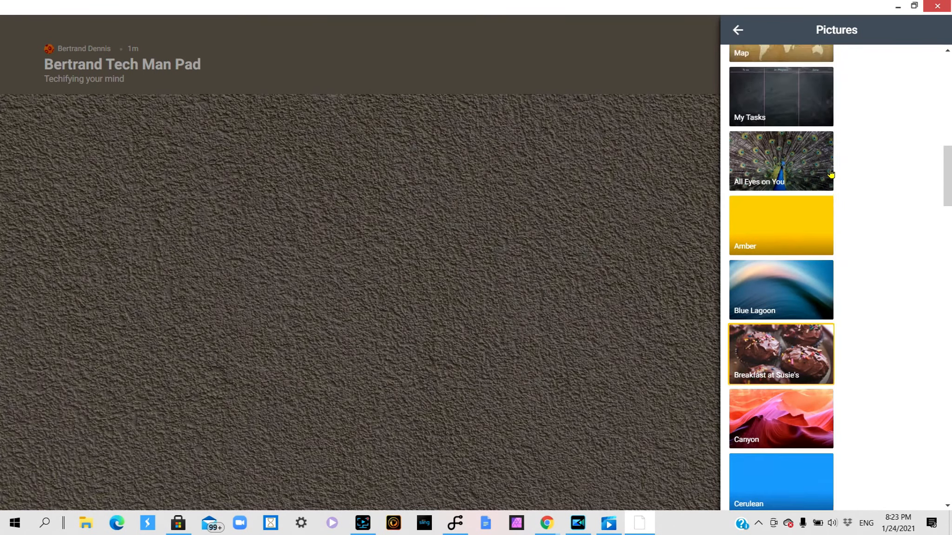
pyautogui.scroll(4, 830, 175)
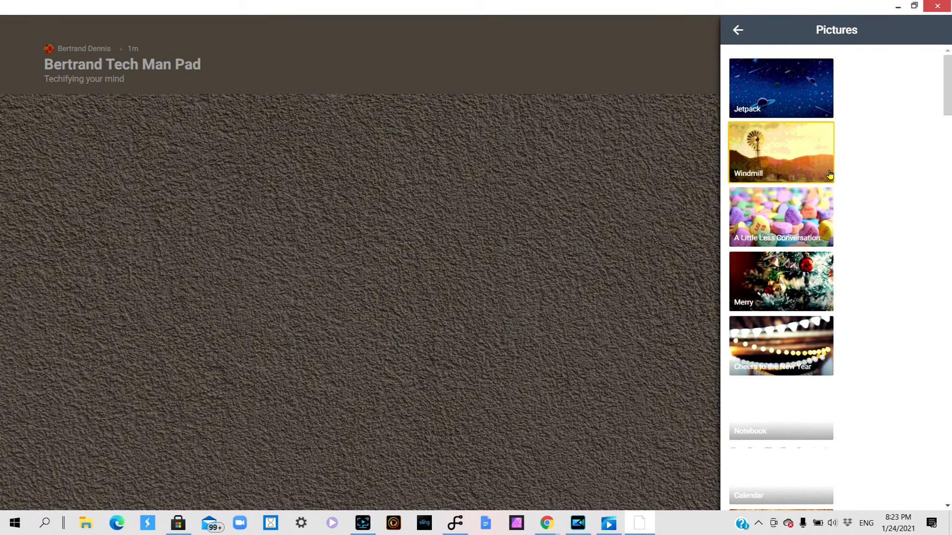
pyautogui.click(737, 31)
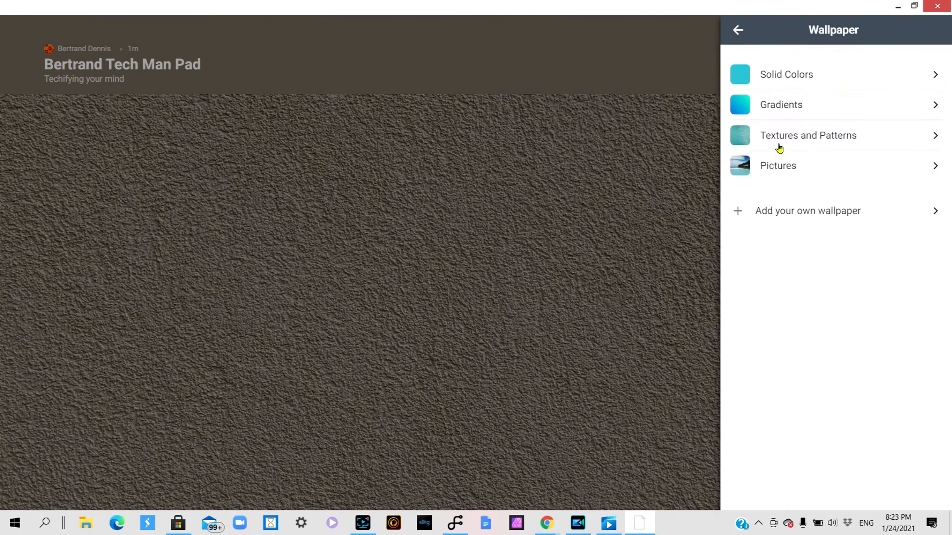
# Upload the image btmlogo_edited from the pictures folder as the padlet's own wallpaper and return to the main settings.
pyautogui.click(738, 215)
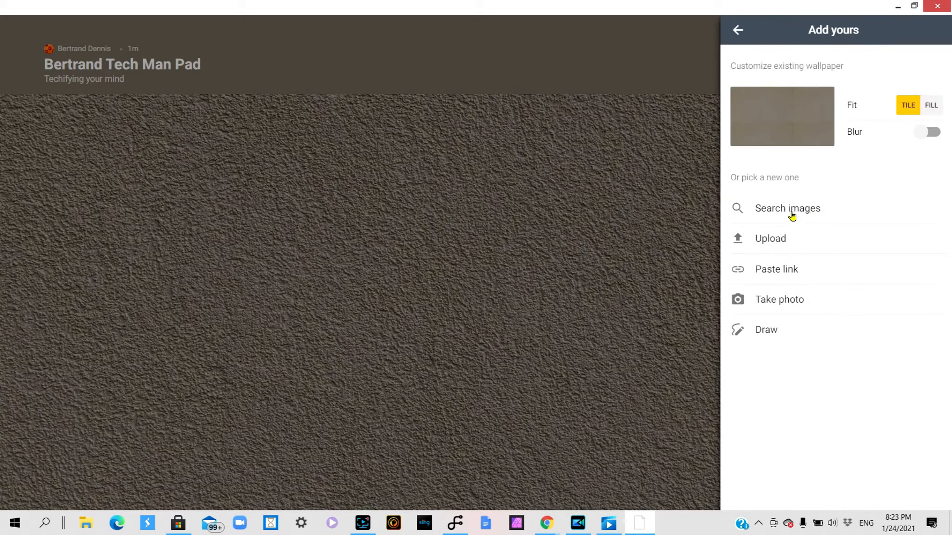
pyautogui.click(782, 237)
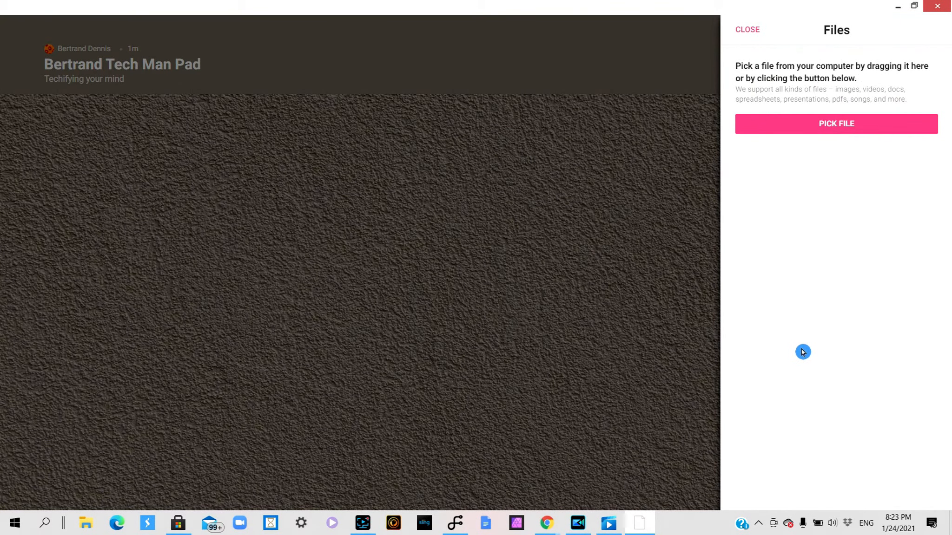
pyautogui.click(827, 130)
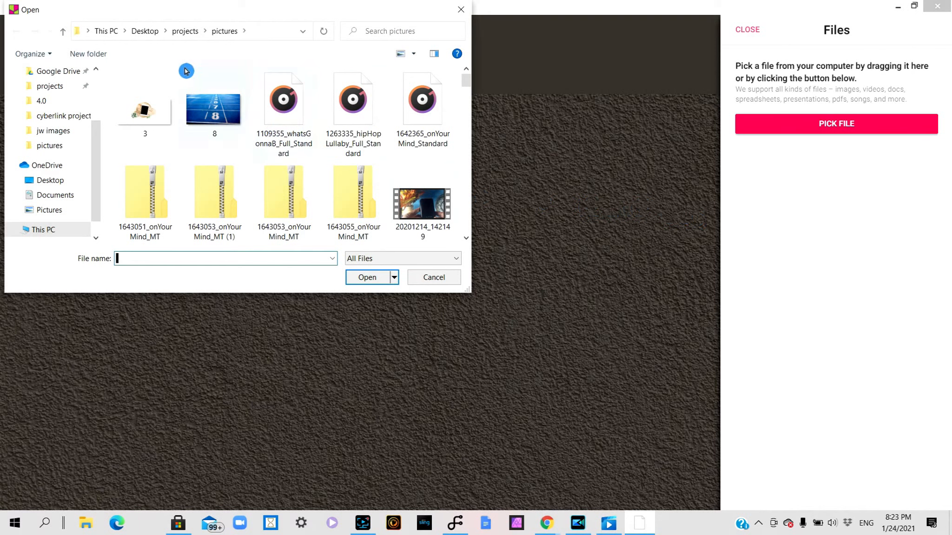
pyautogui.moveTo(470, 86); pyautogui.dragTo(459, 131)
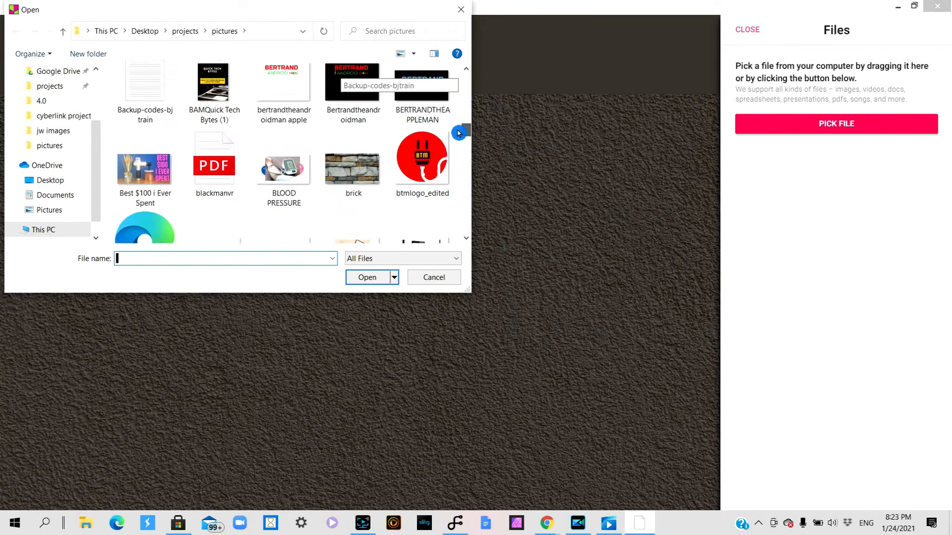
pyautogui.click(420, 134)
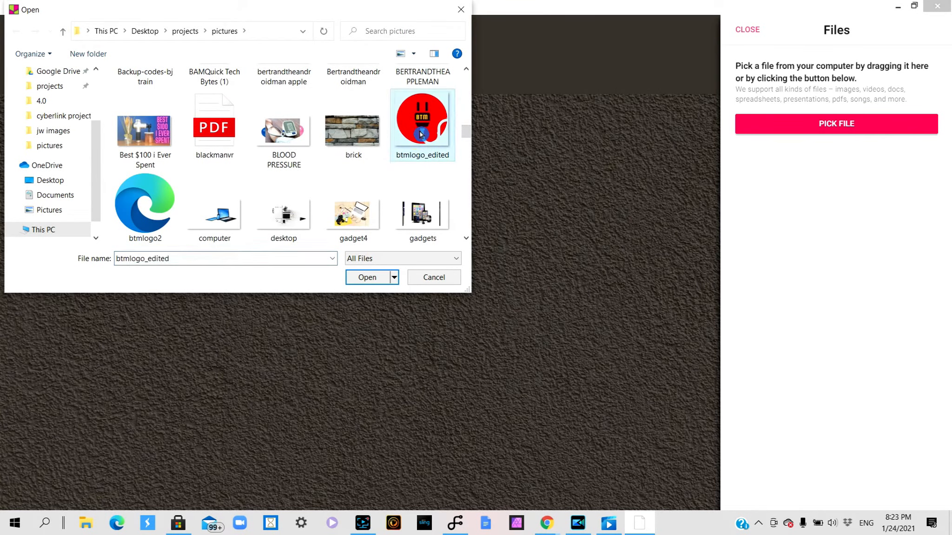
pyautogui.click(368, 278)
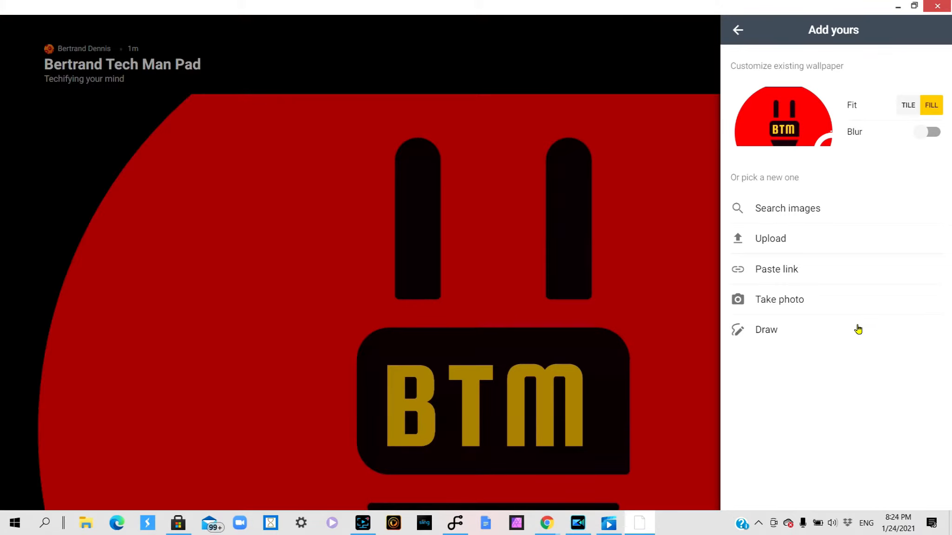
pyautogui.click(737, 31)
pyautogui.click(738, 31)
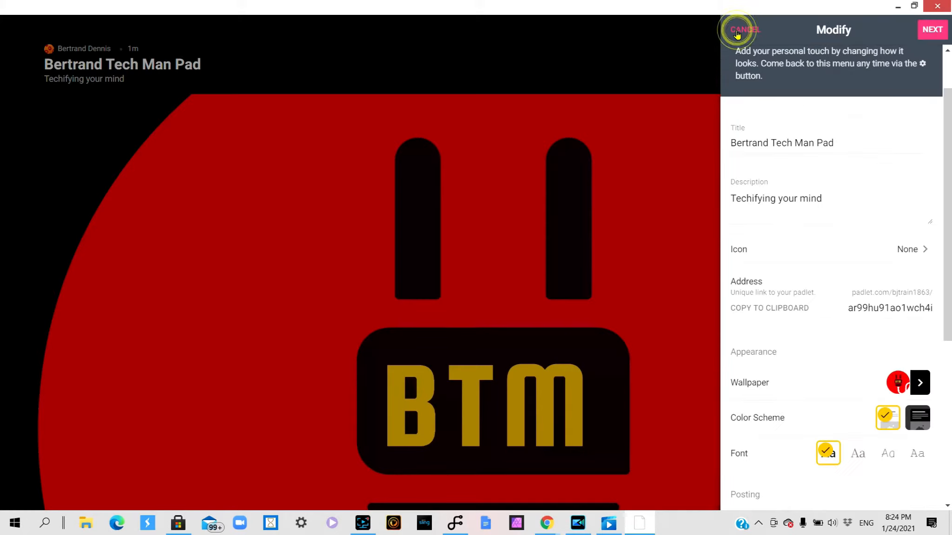
# Try the second, serif font for the padlet and settle on the third, handwriting-style font.
pyautogui.scroll(-3, 809, 255)
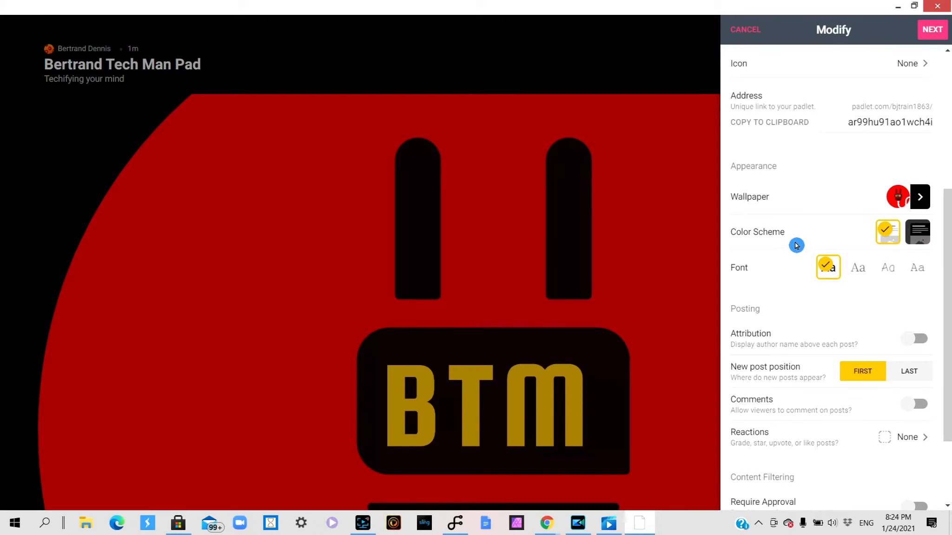
pyautogui.scroll(-1, 799, 244)
pyautogui.scroll(1, 807, 237)
pyautogui.click(861, 273)
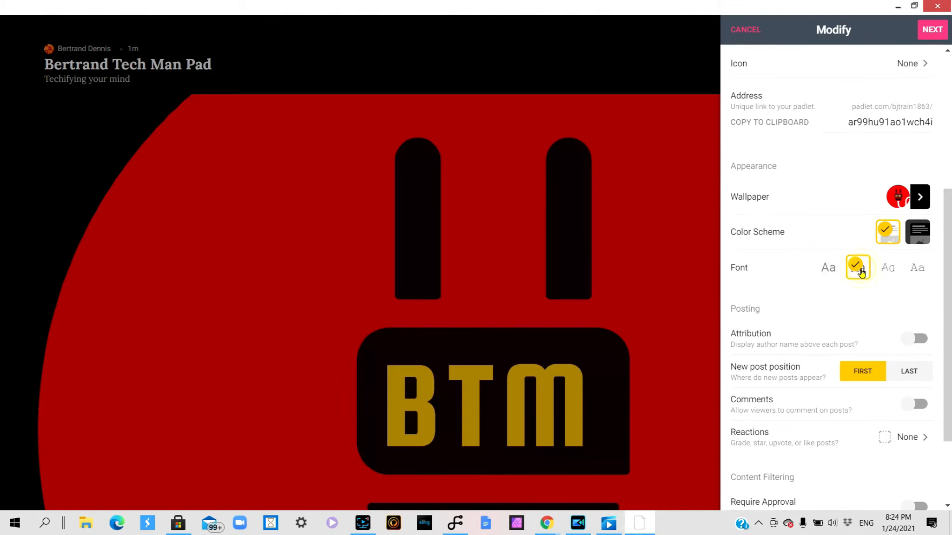
pyautogui.click(887, 274)
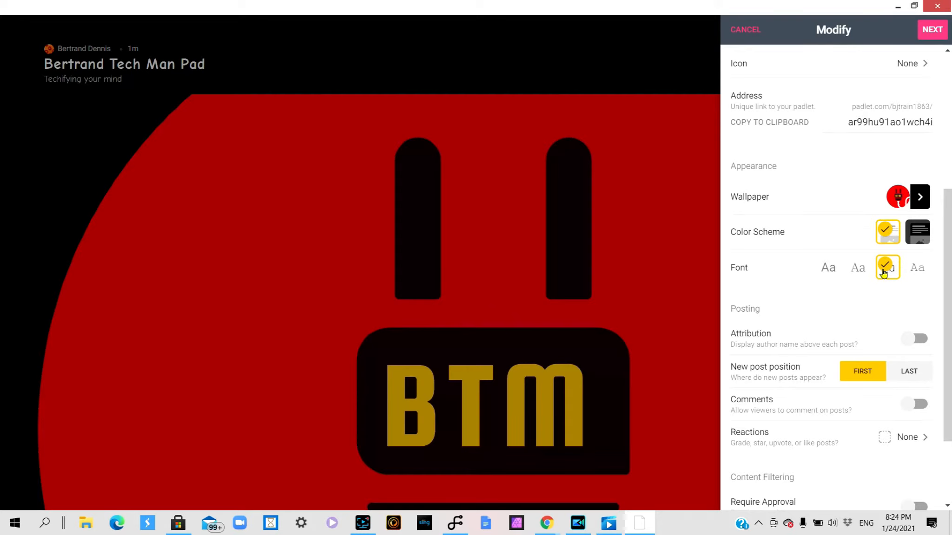
# Turn on Comments in the posting settings so that viewers can comment on posts.
pyautogui.scroll(-3, 790, 263)
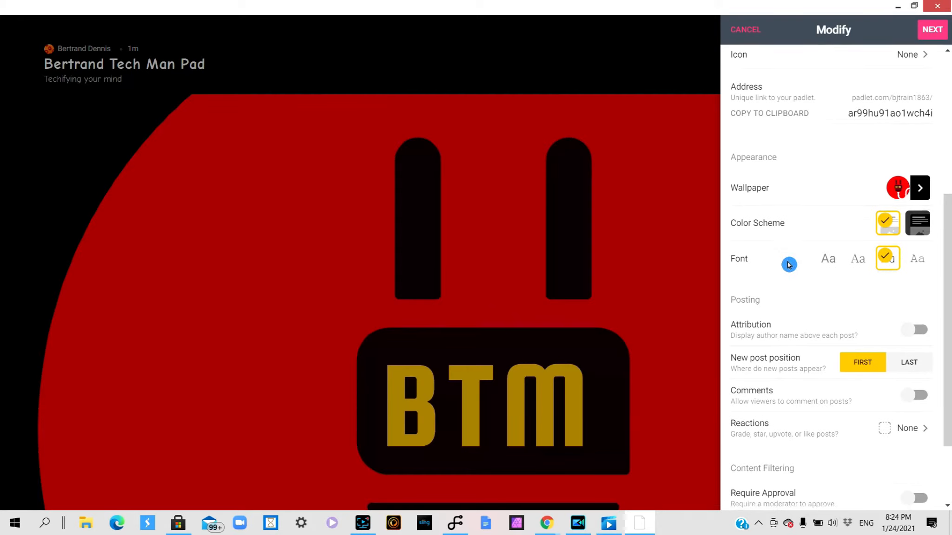
pyautogui.scroll(2, 787, 262)
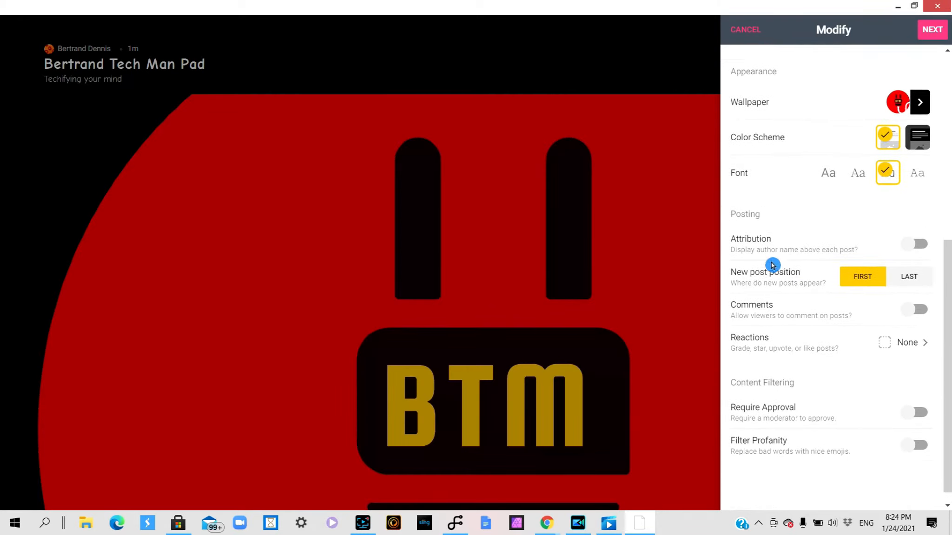
pyautogui.scroll(-2, 788, 284)
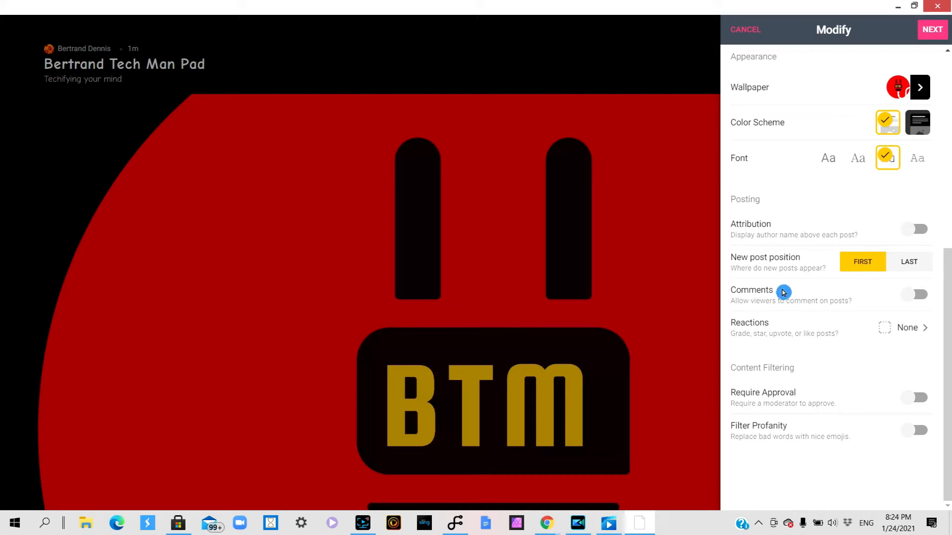
pyautogui.click(801, 285)
pyautogui.click(922, 296)
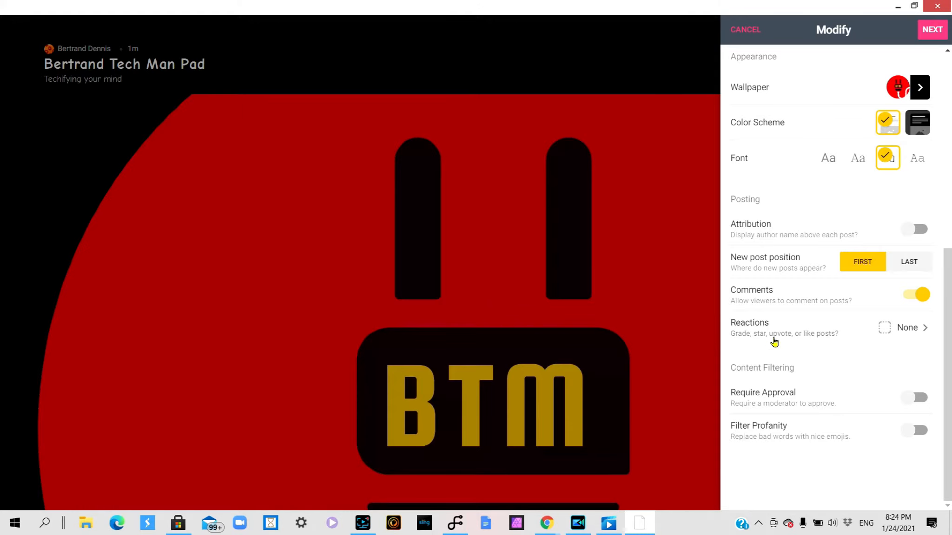
# Turn on Filter Profanity in the content filtering settings to replace bad words with emojis.
pyautogui.scroll(1, 774, 342)
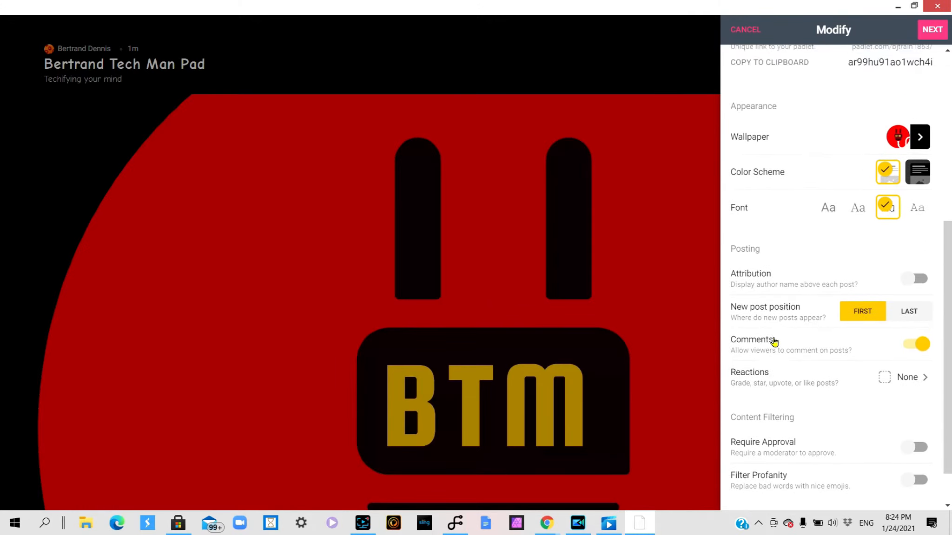
pyautogui.scroll(-1, 774, 342)
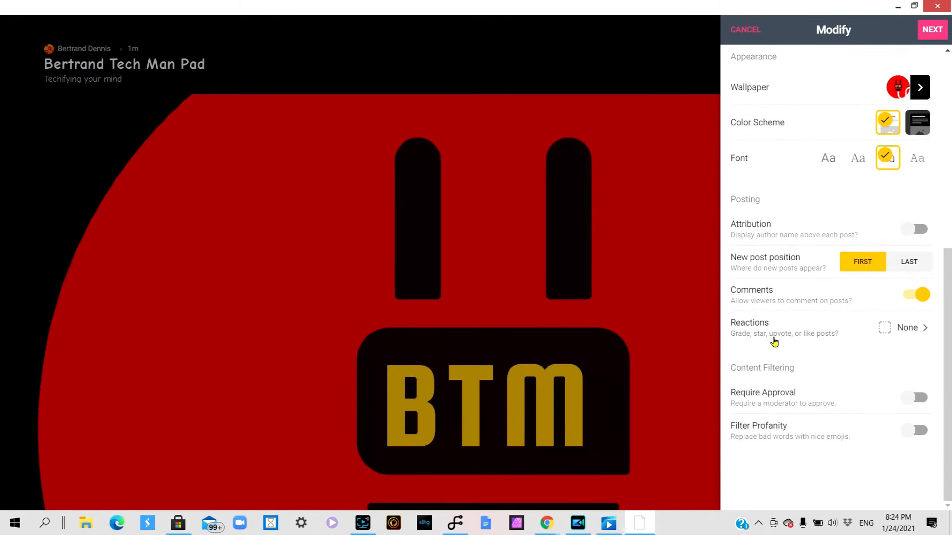
pyautogui.click(752, 382)
pyautogui.click(923, 435)
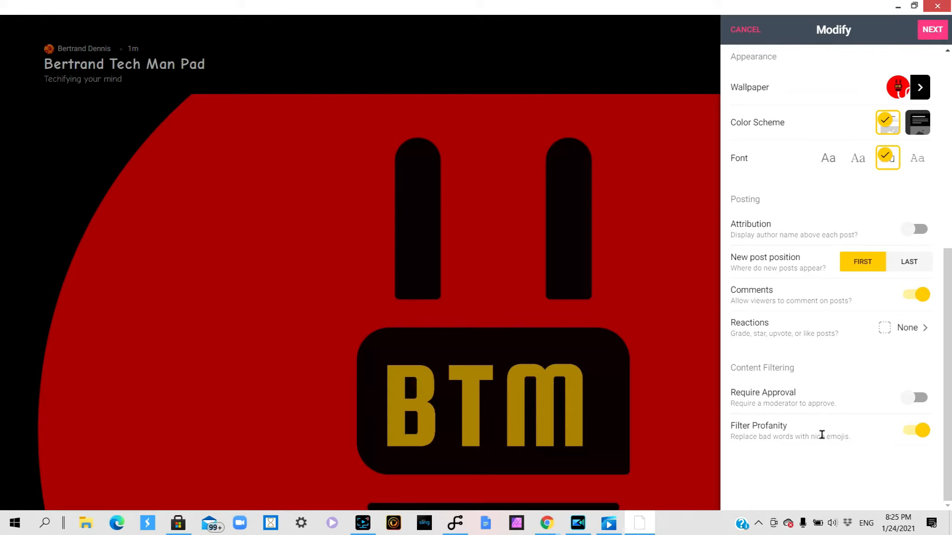